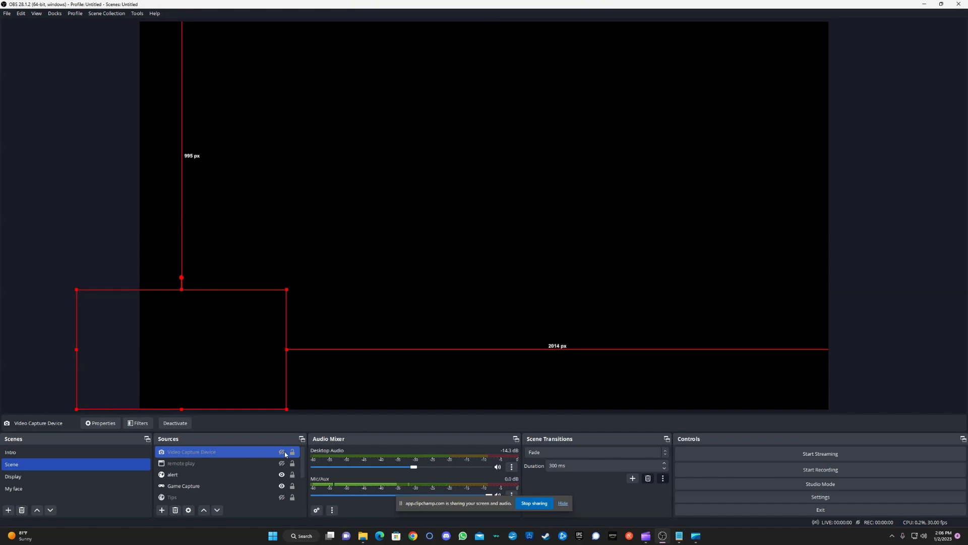
- Make the Video Capture Device source visible in the scene
left_click(284, 453)
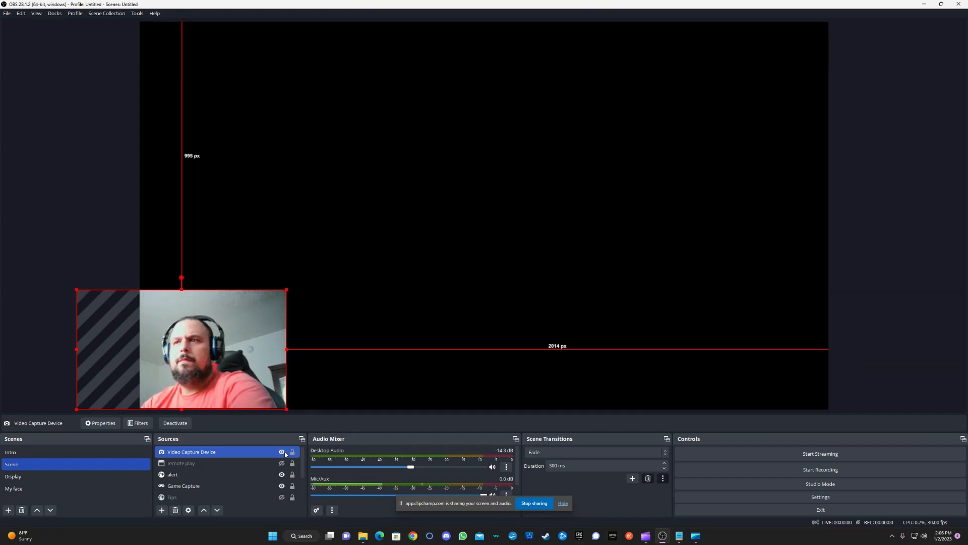
left_click(235, 464, "ctrl")
left_click(235, 473, "ctrl")
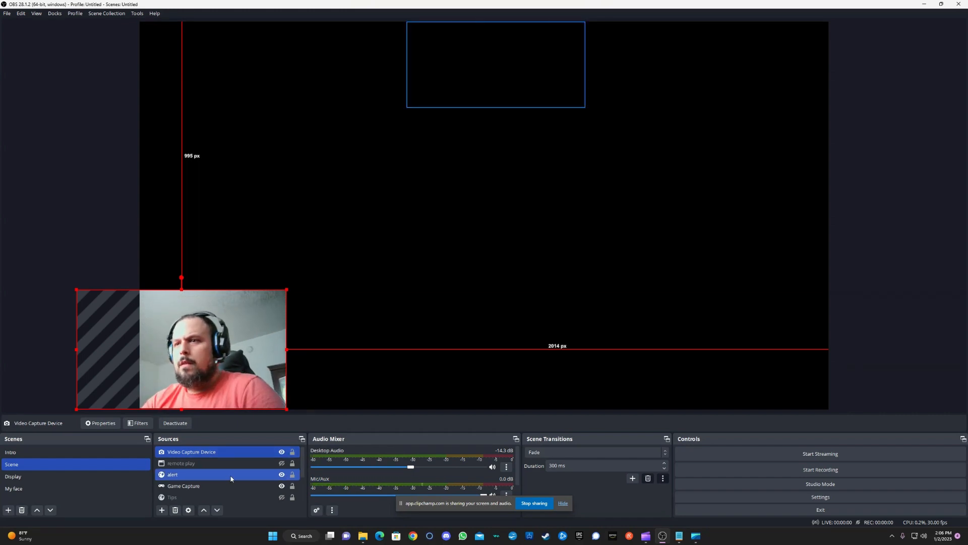
- Check the browser source properties of the alert source without changes, and select the Game Capture source
double_click(258, 478)
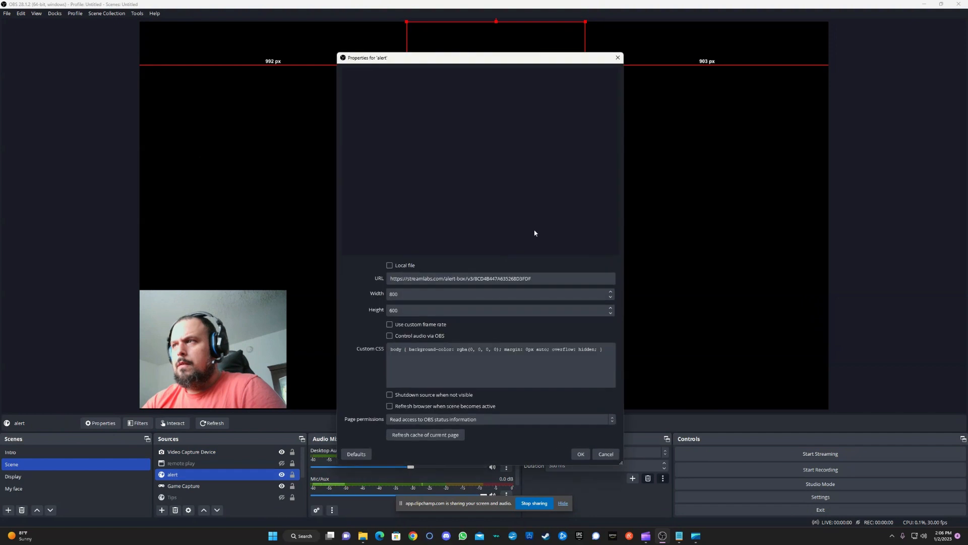
left_click(606, 454)
left_click(213, 487, "ctrl")
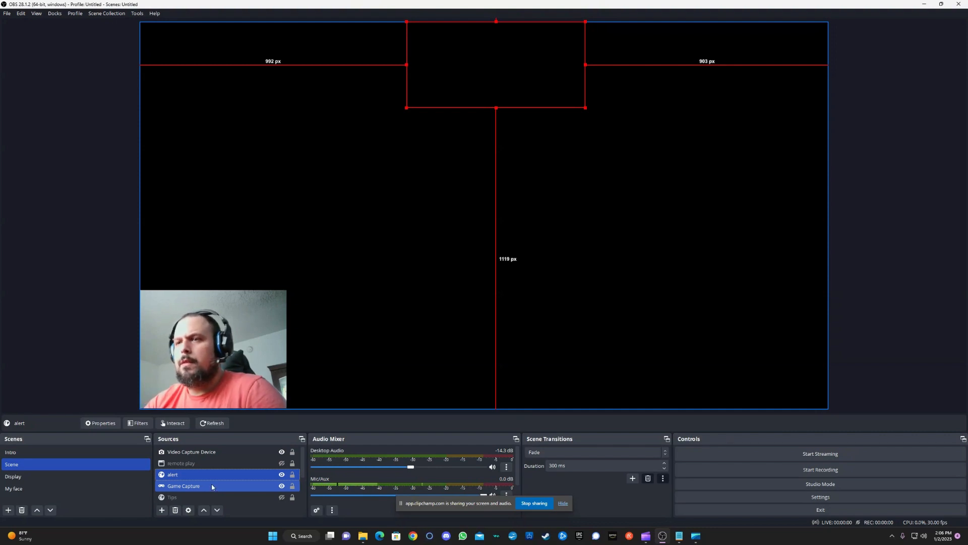
left_click(216, 486)
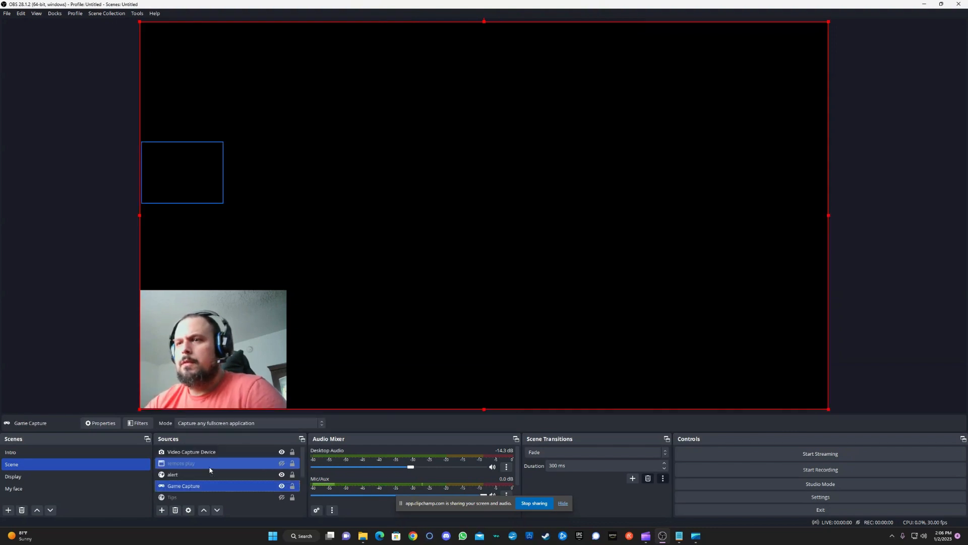
left_click(281, 452, "ctrl")
left_click(281, 454, "ctrl")
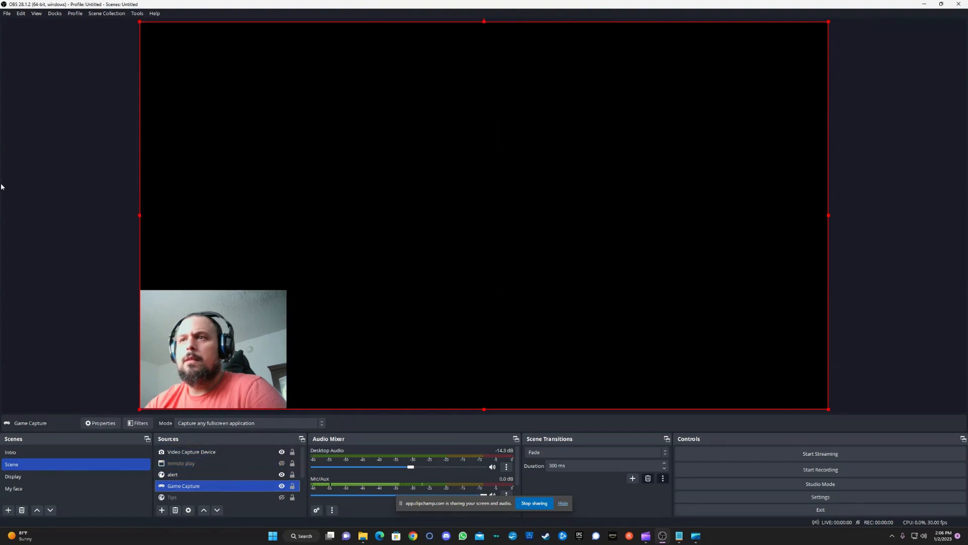
- Open the program settings and examine the stream service, server and list of available streaming services
left_click(7, 13)
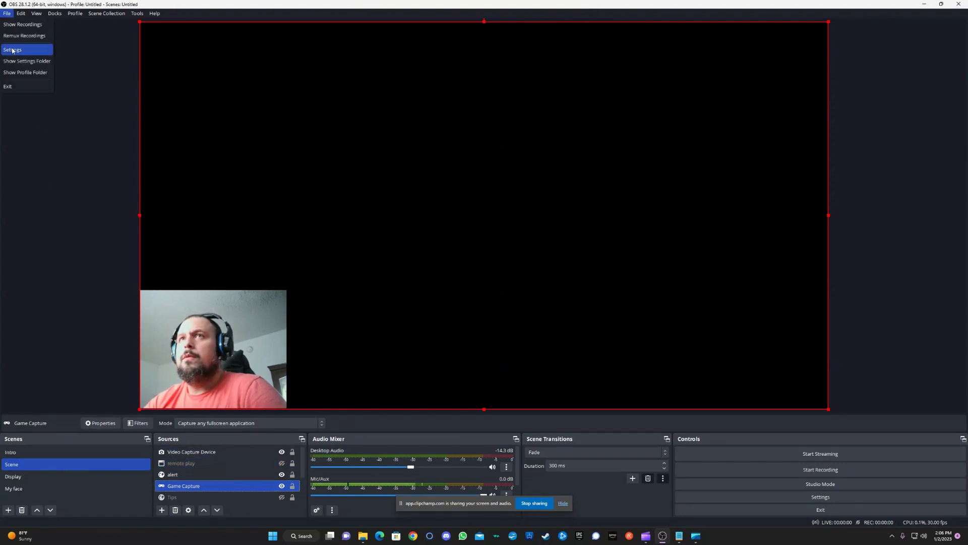
left_click(20, 49)
left_click_drag(429, 124, 622, 81)
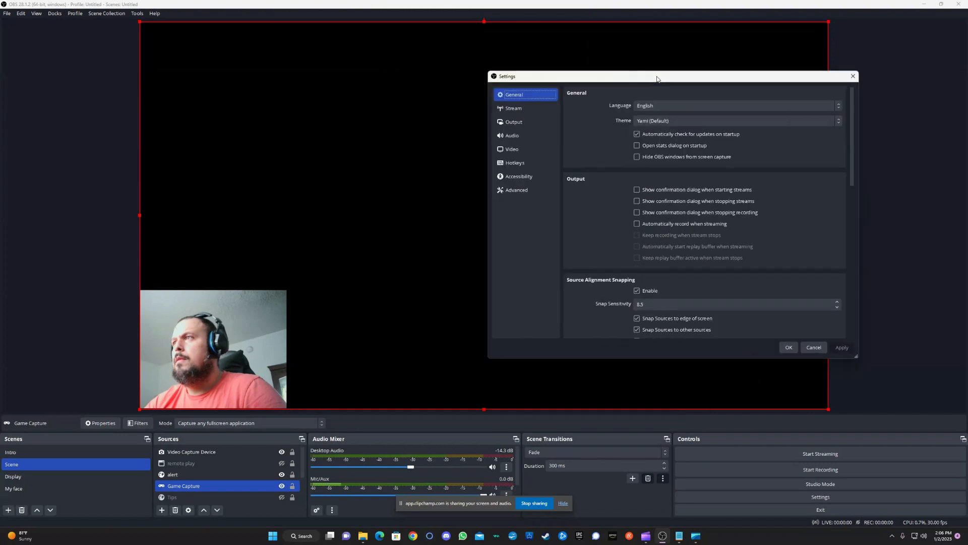
left_click(529, 111)
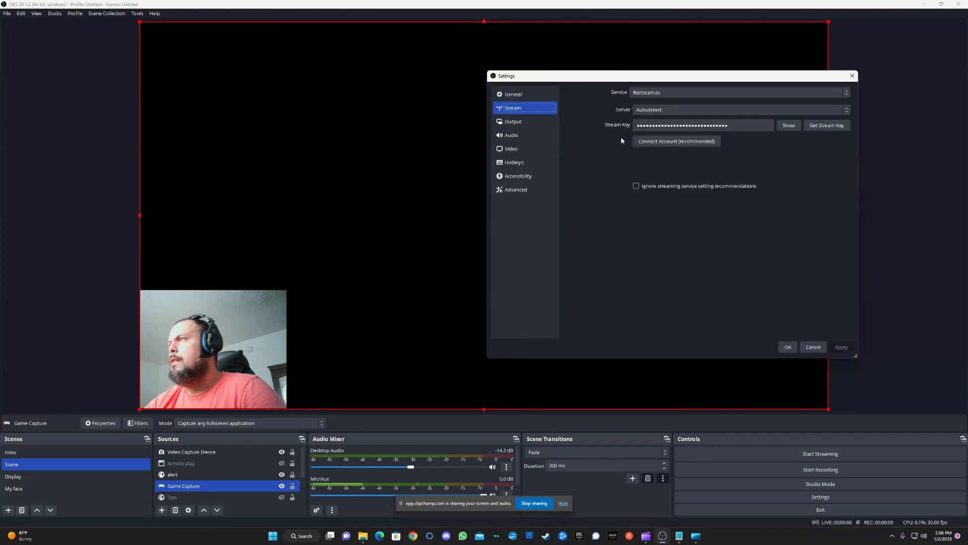
left_click(847, 92)
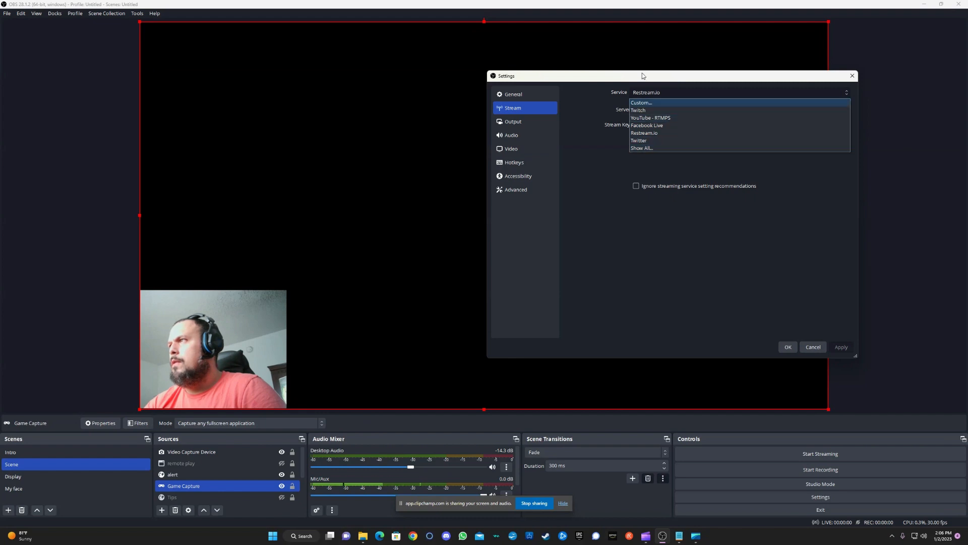
left_click(609, 267)
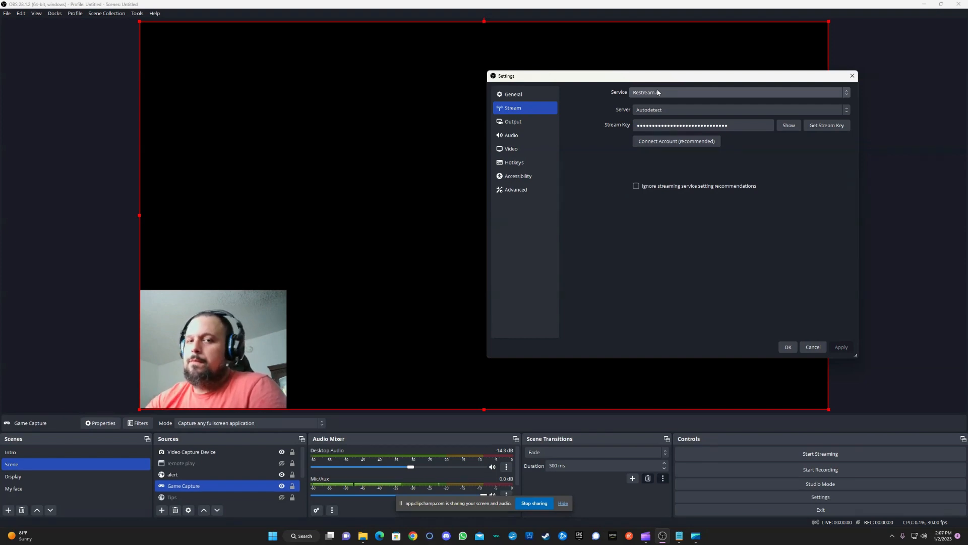
- Examine the video settings for canvas and output resolution, frame rate, and the available downscale filters
left_click(522, 121)
left_click(523, 148)
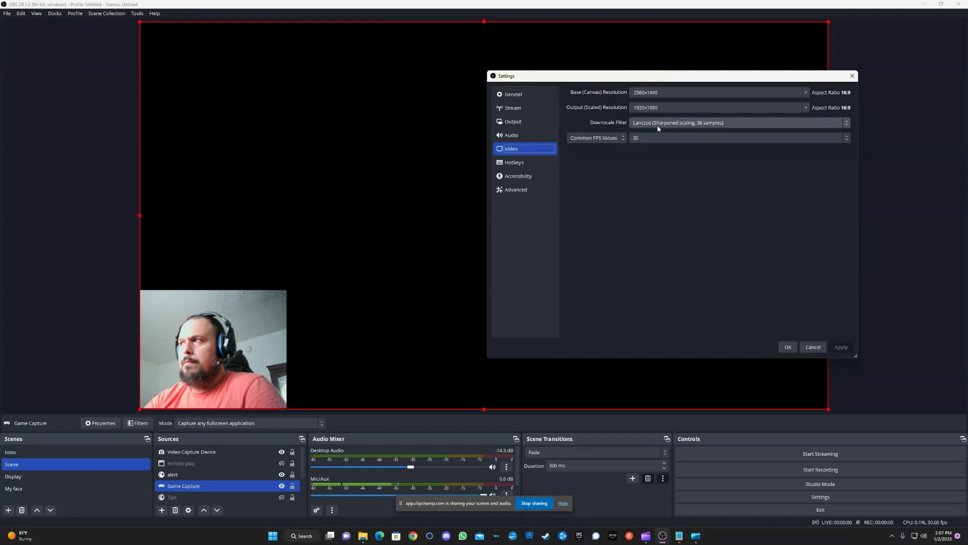
left_click(845, 122)
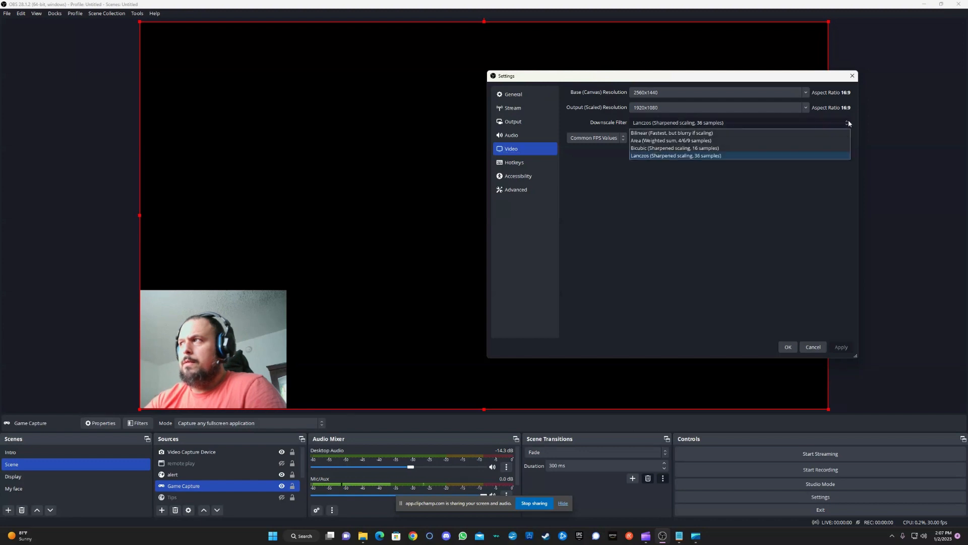
left_click(847, 121)
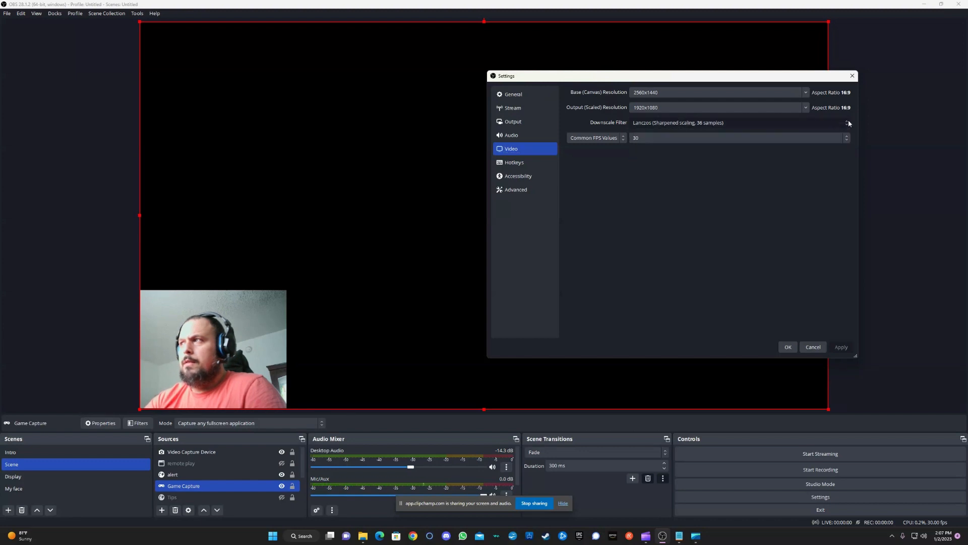
- Examine the streaming output settings, including the available encoders, rate control, bitrate, keyframe interval, preset and tuning
left_click(513, 122)
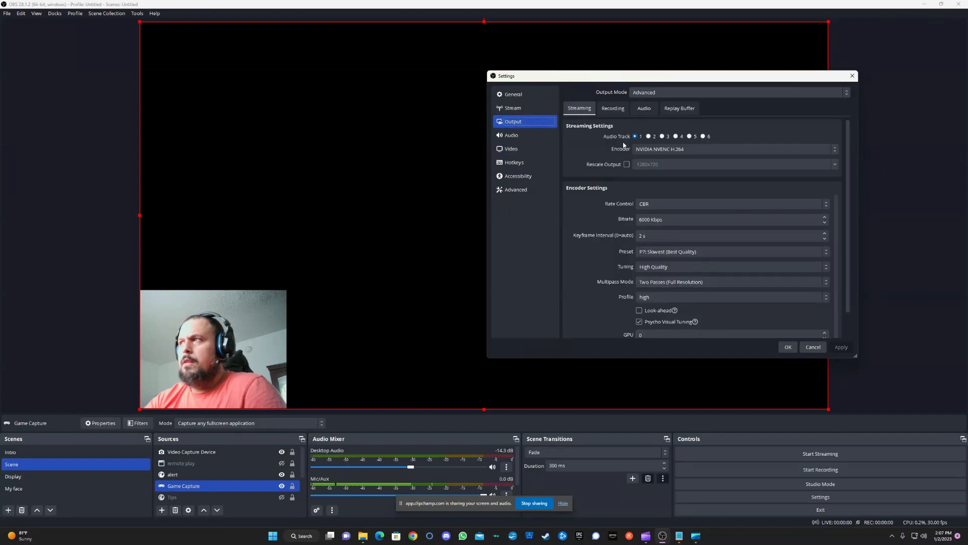
left_click(835, 150)
left_click(837, 153)
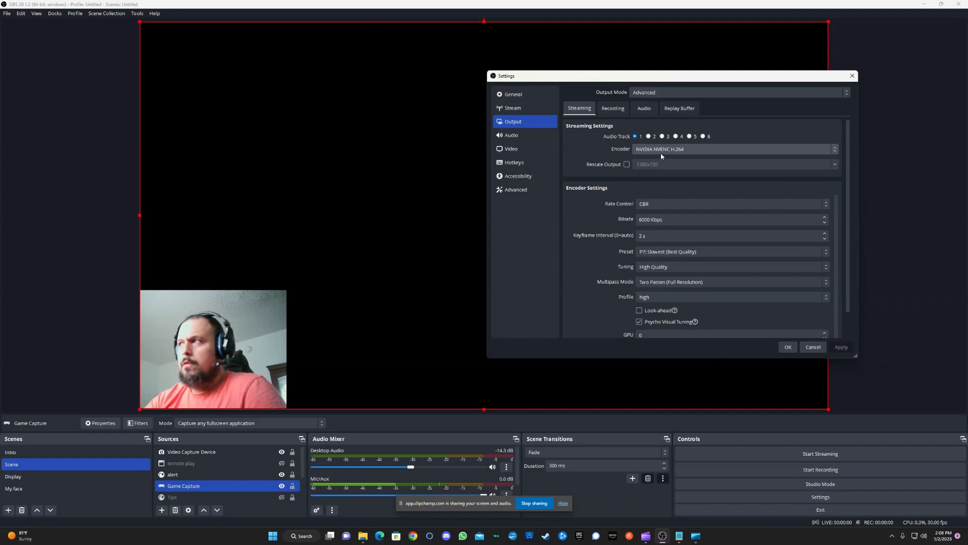
left_click(832, 150)
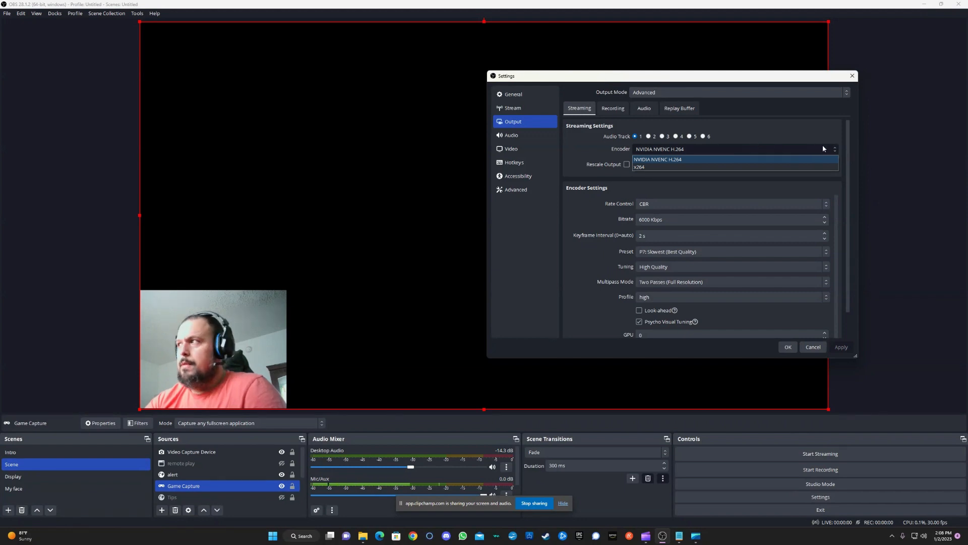
left_click(835, 151)
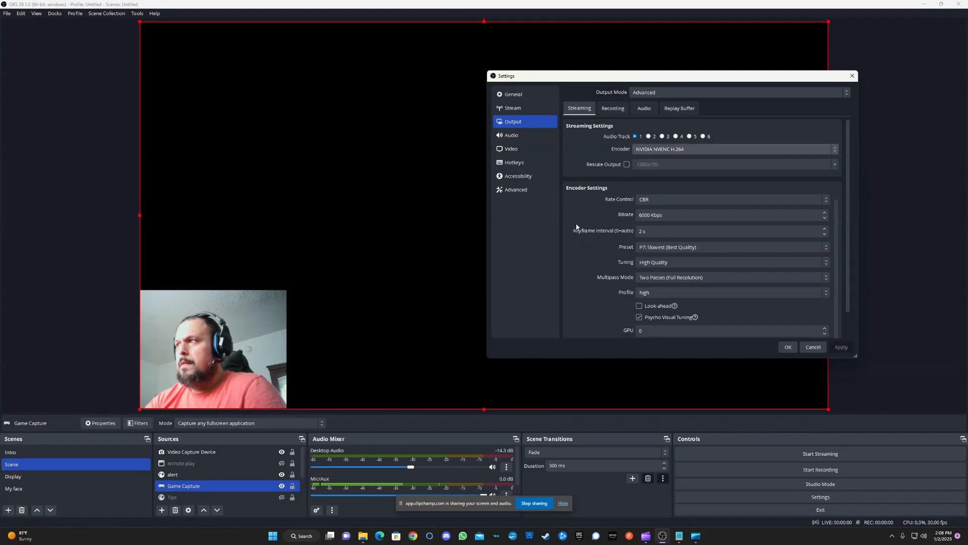
scroll(577, 228, "down", 1)
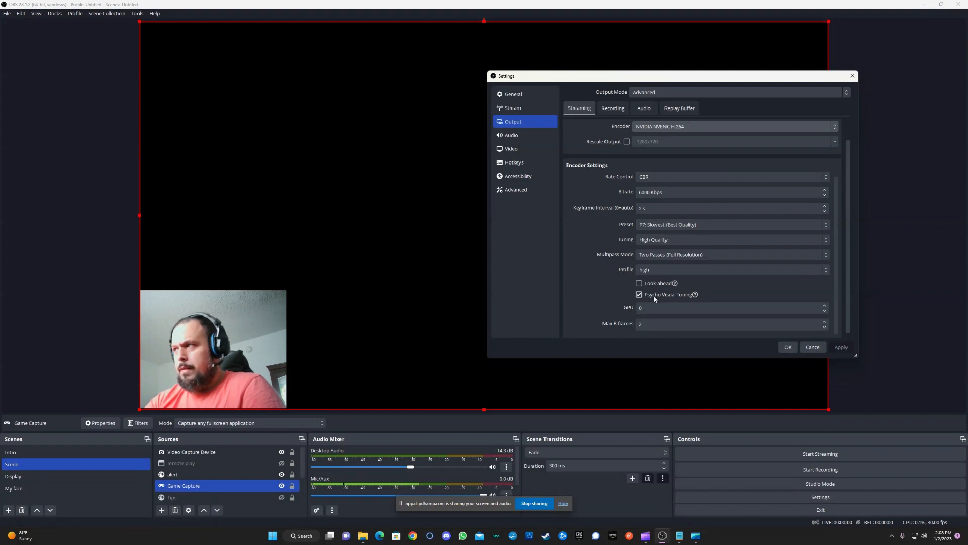
scroll(658, 307, "down", 1)
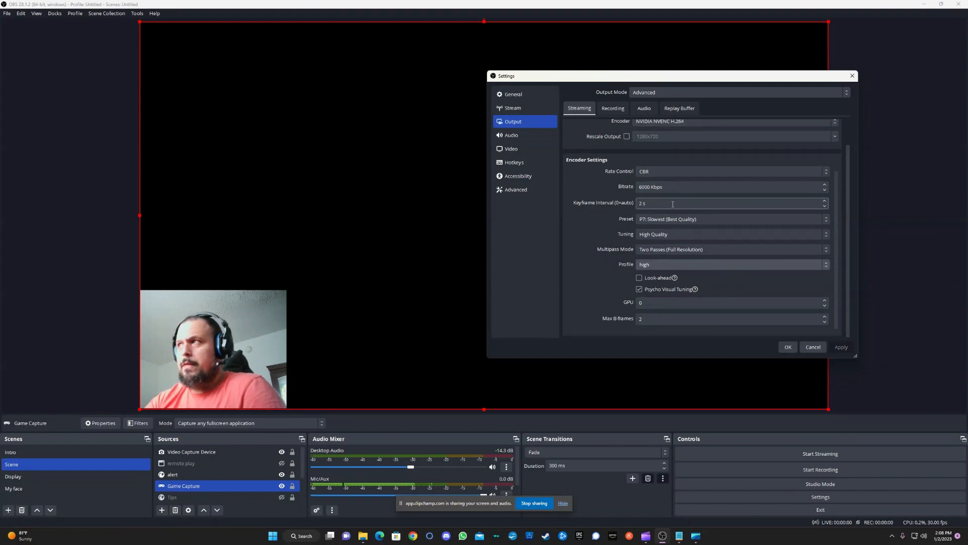
scroll(676, 204, "up", 2)
- Examine the recording output settings, including path, format, available encoders, rescaled output and encoder settings
left_click(614, 107)
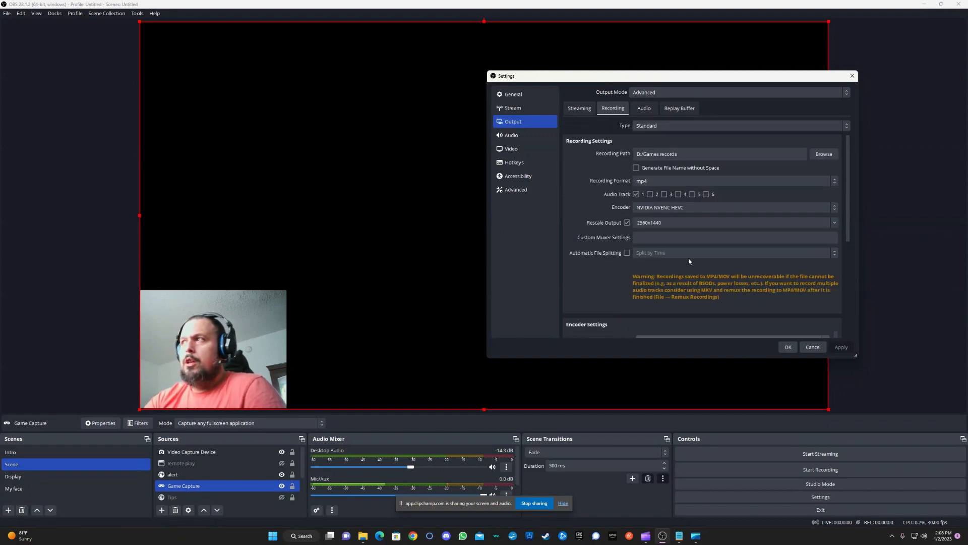
scroll(614, 281, "down", 2)
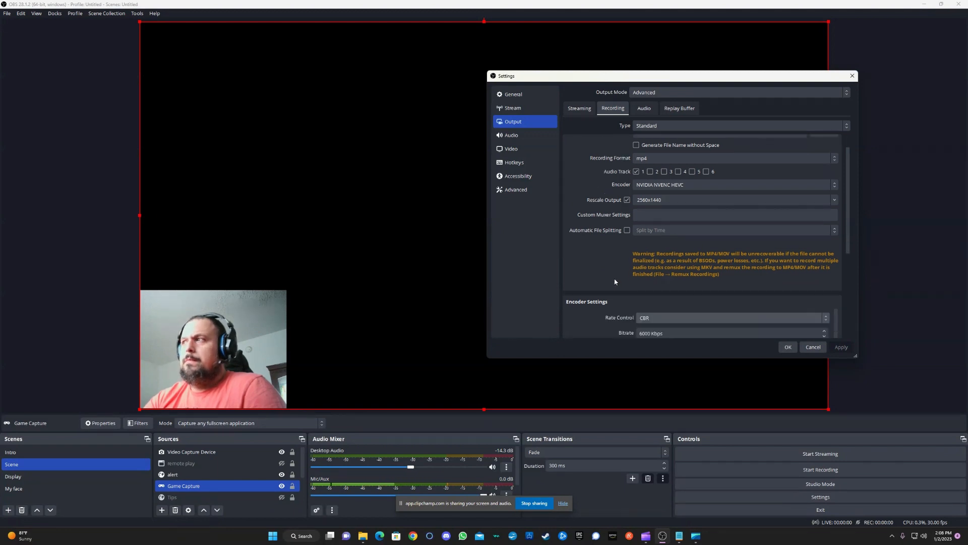
scroll(615, 282, "up", 2)
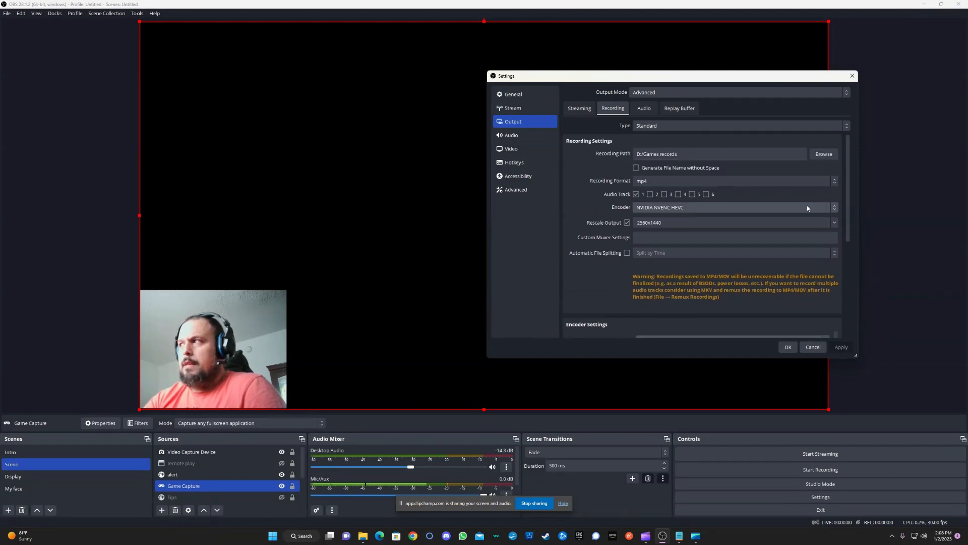
left_click(835, 209)
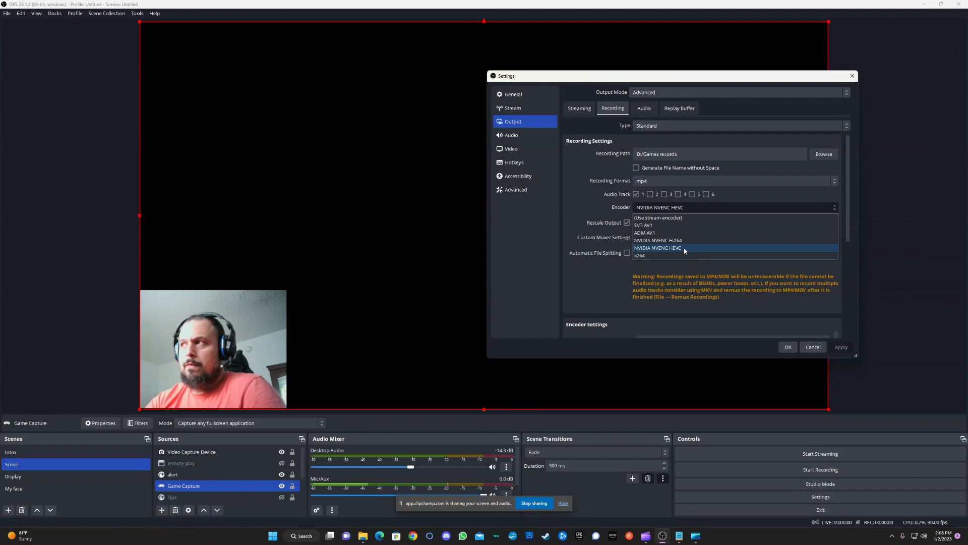
left_click(835, 210)
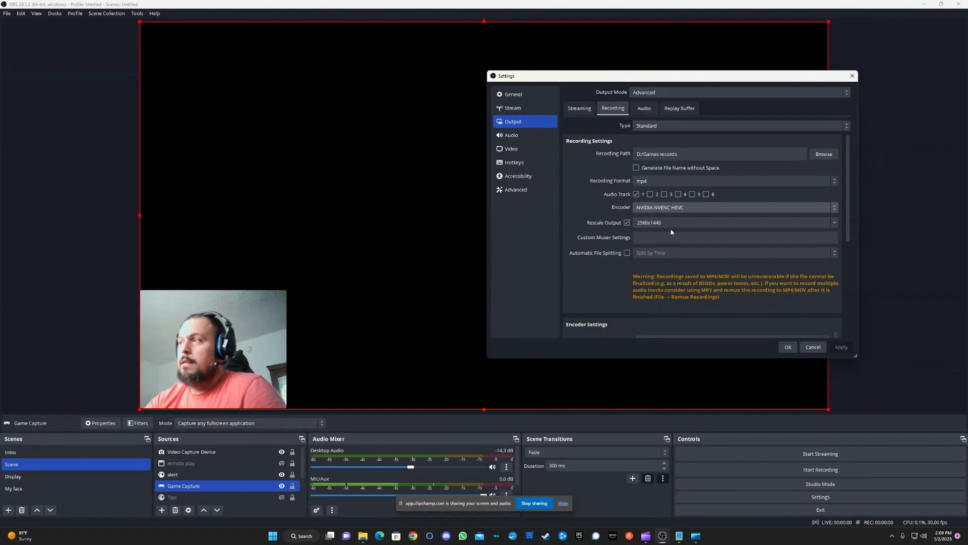
scroll(647, 285, "down", 6)
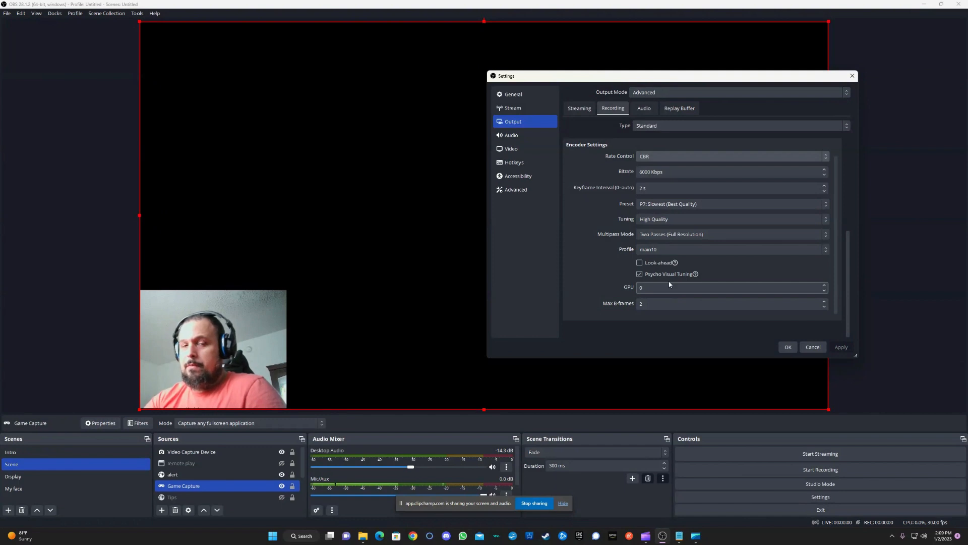
- Check the output audio track bitrates and recheck the recording and streaming output settings
left_click(645, 110)
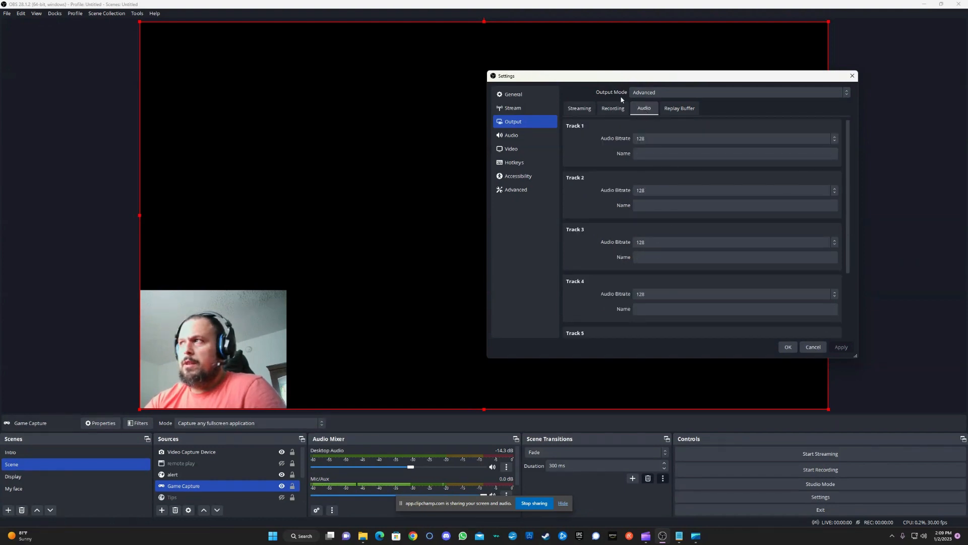
left_click(616, 110)
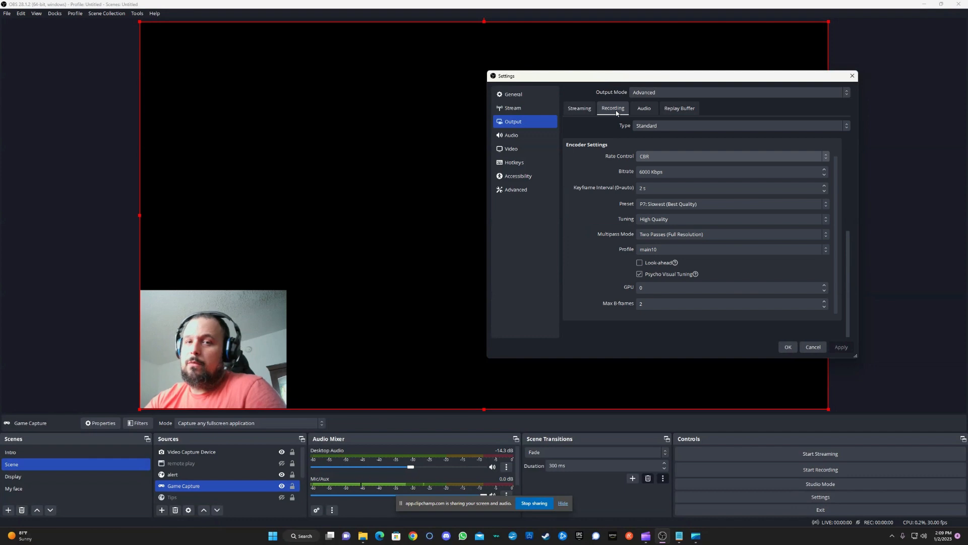
left_click(580, 109)
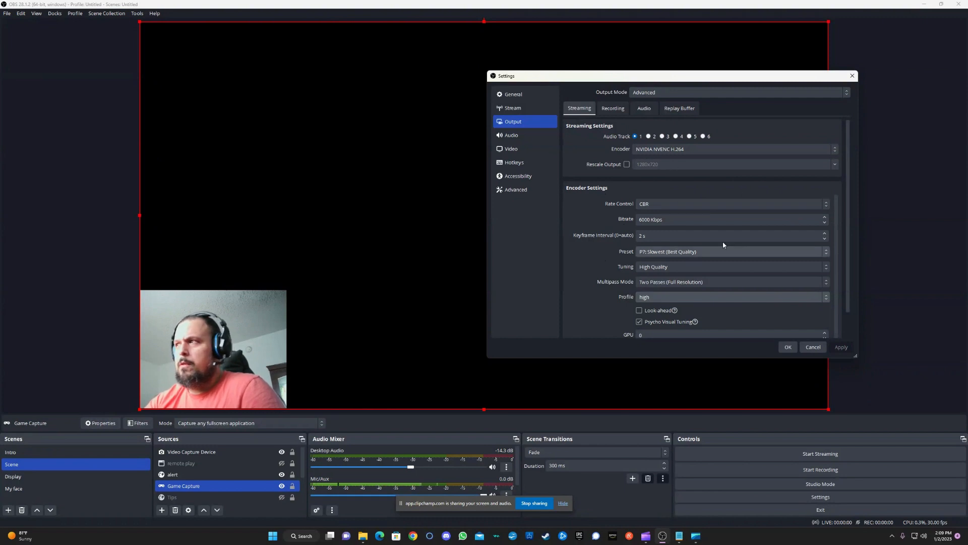
- Look through the audio device, video, hotkey and general settings, and close the settings without changes
left_click(524, 135)
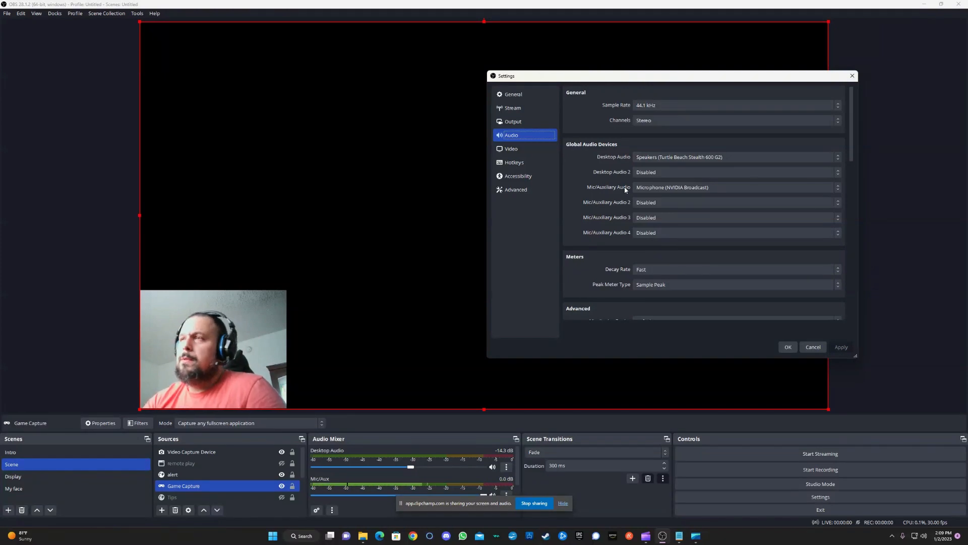
left_click(512, 150)
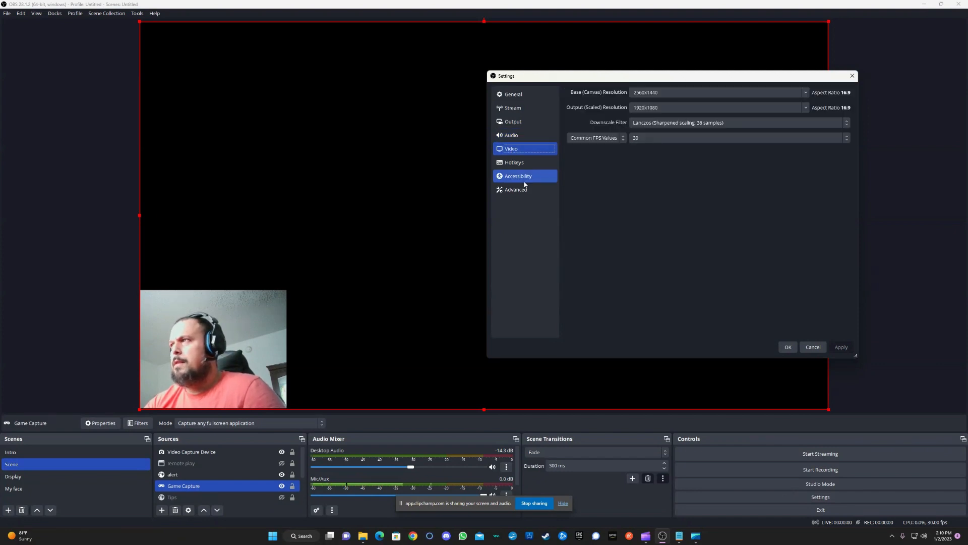
left_click(519, 164)
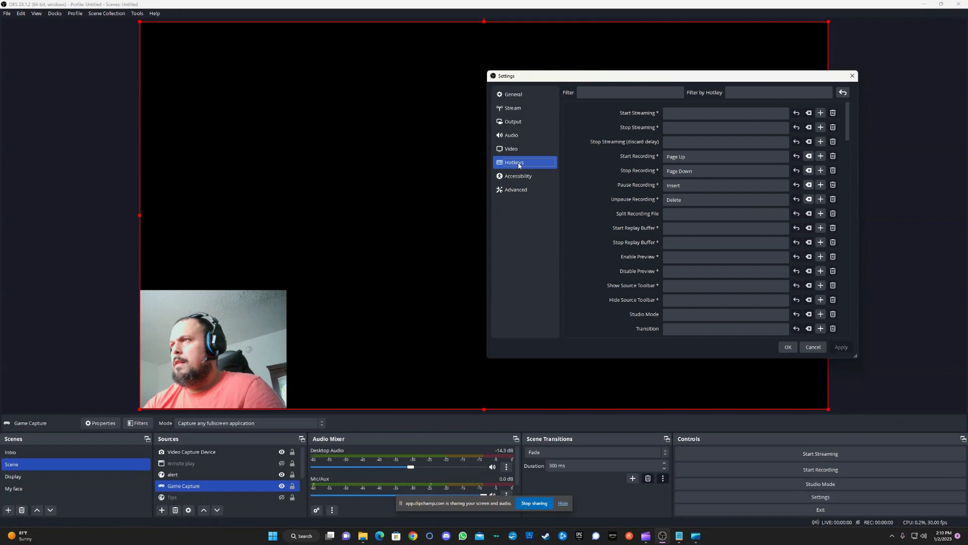
left_click(514, 94)
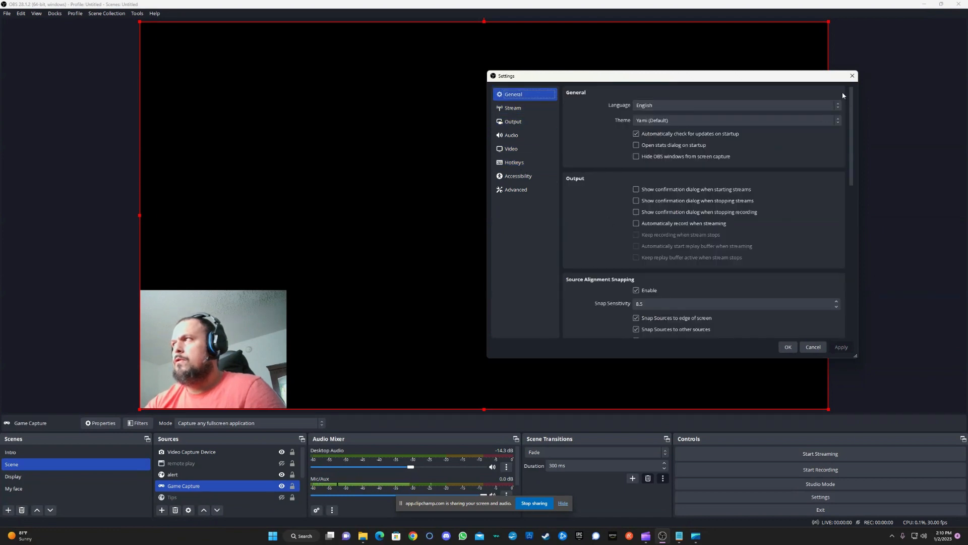
left_click(852, 76)
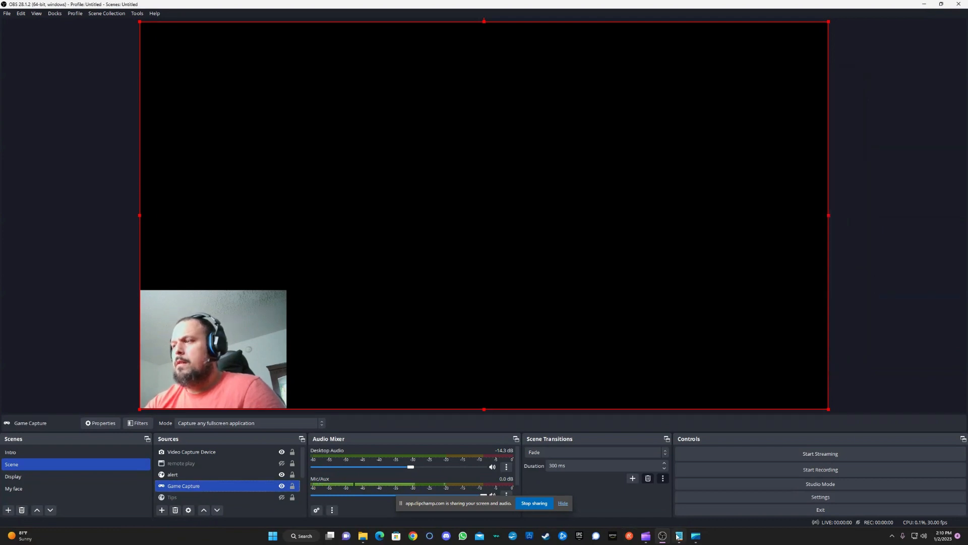
mouse_move(696, 536)
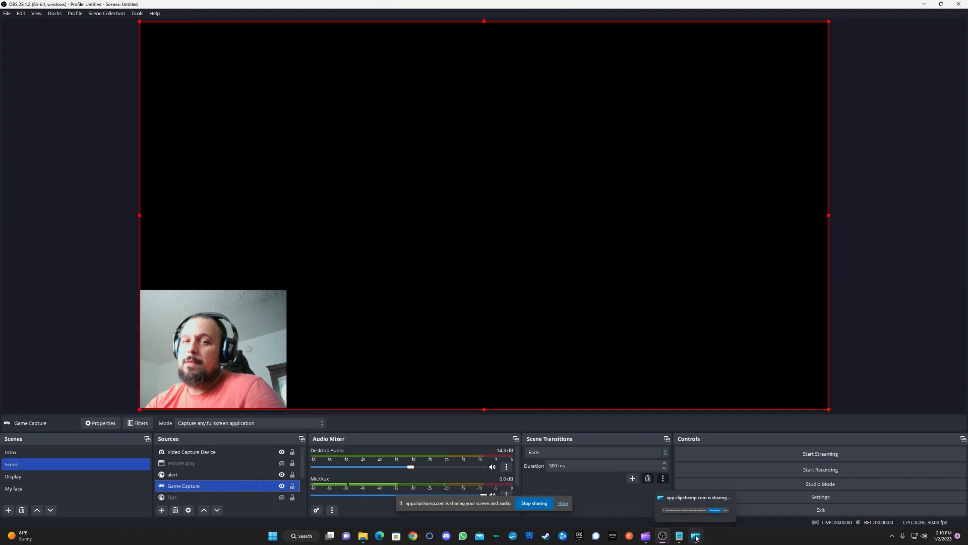
left_click(696, 537)
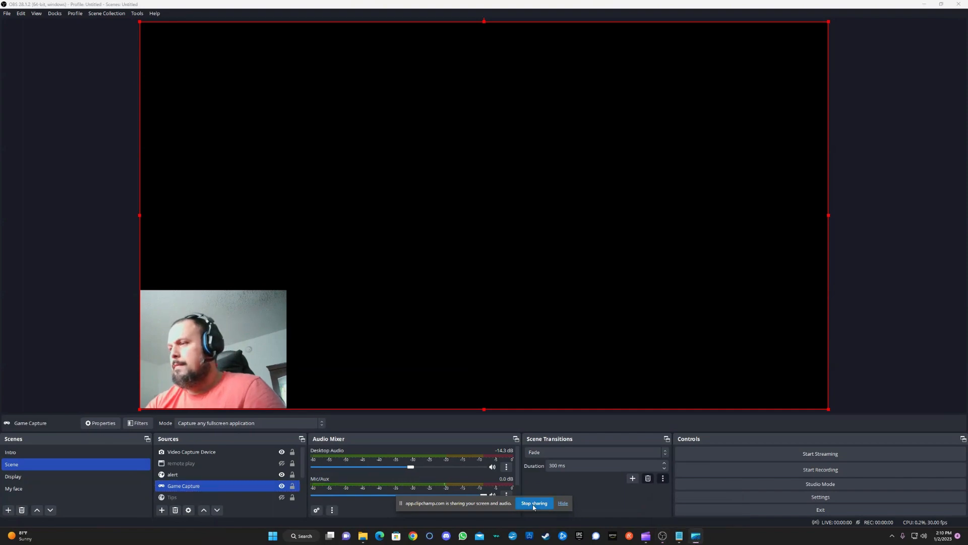